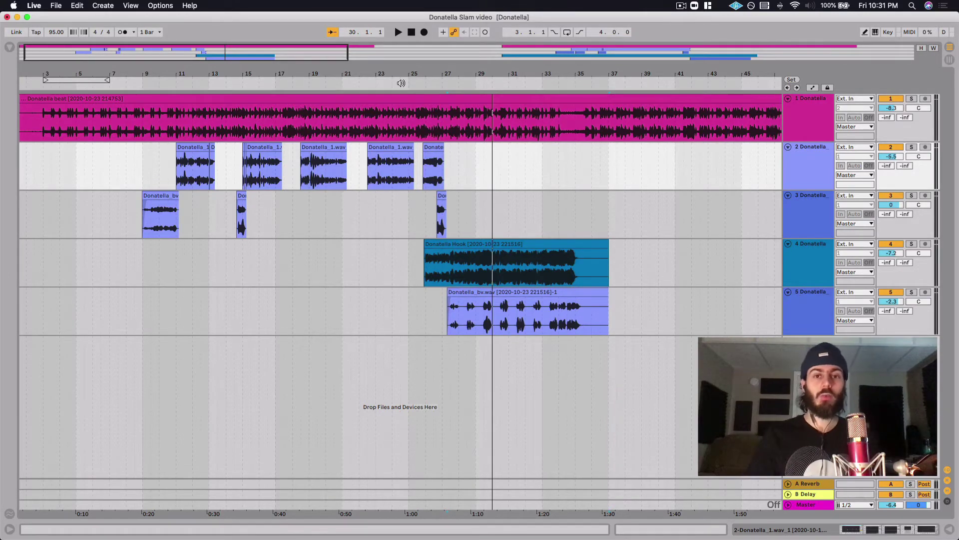
Show the device chain of the second Donatella vocal track
mouse_move(206, 73)
mouse_down()
mouse_move(215, 119)
mouse_move(283, 120)
mouse_move(283, 102)
mouse_up()
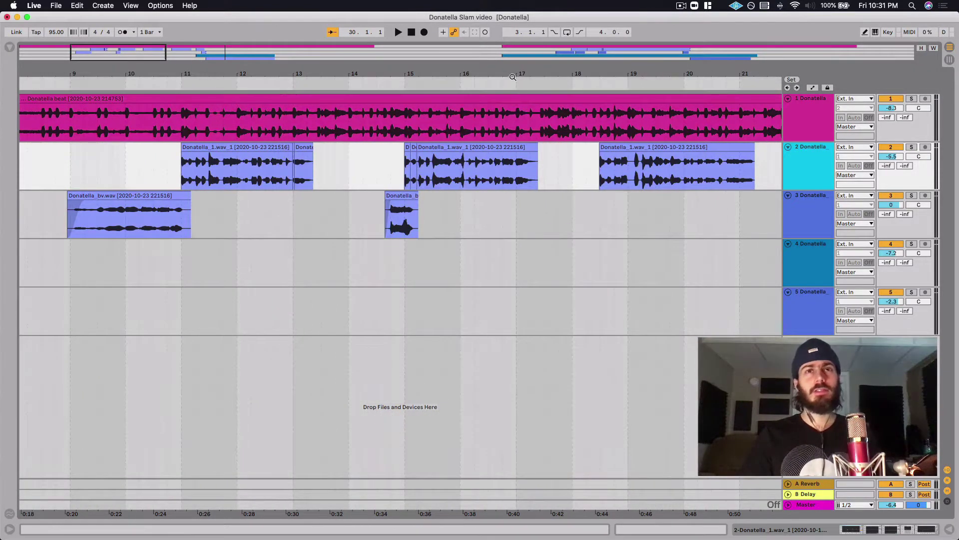
drag(513, 77, 547, 72)
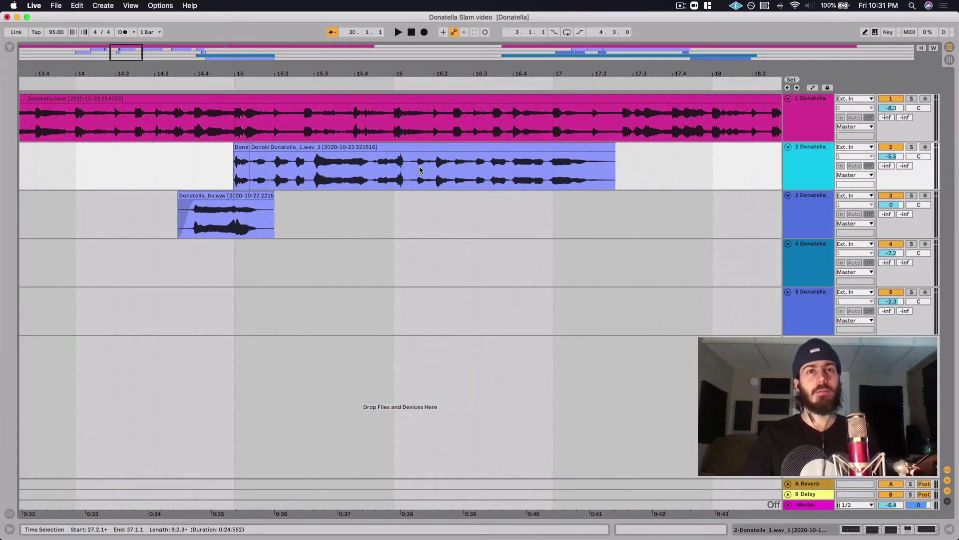
drag(474, 75, 474, 52)
drag(553, 75, 574, 48)
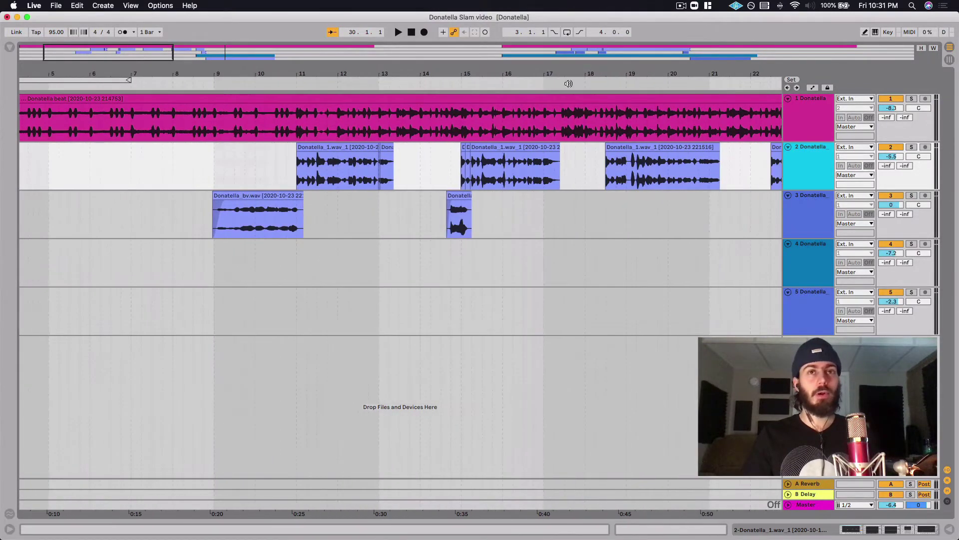
double_click(805, 159)
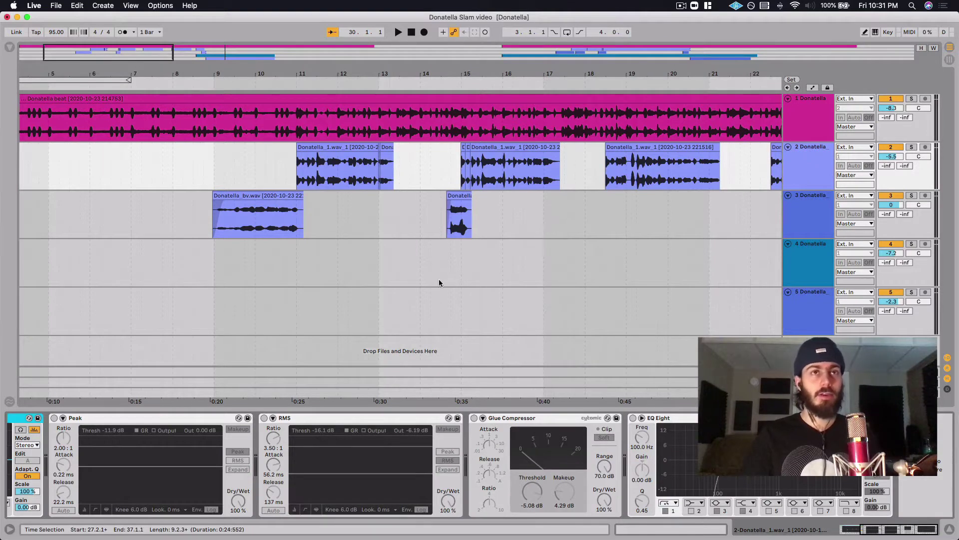
Play the song from the first vocal clip on track 2 and raise that track's volume to -4.7 dB
click(349, 143)
key(space)
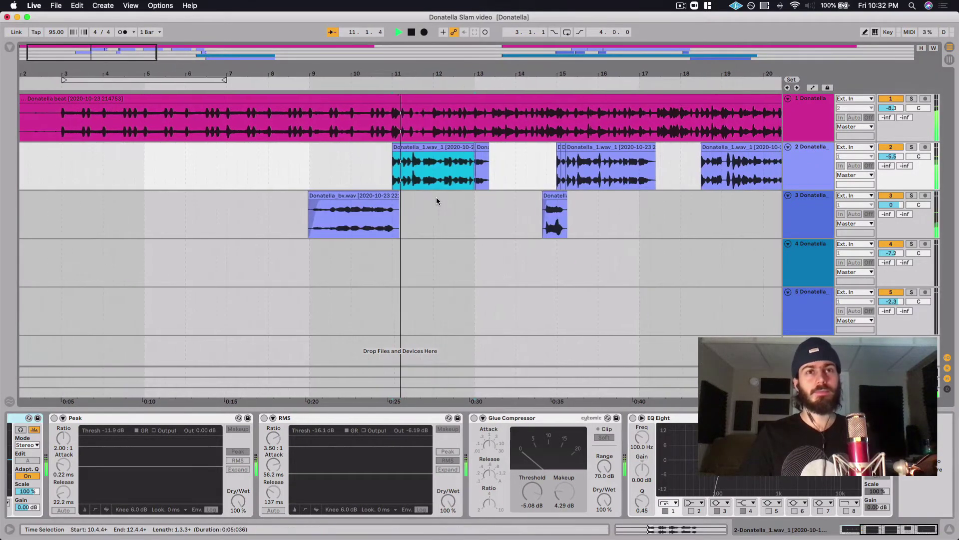
drag(891, 156, 899, 156)
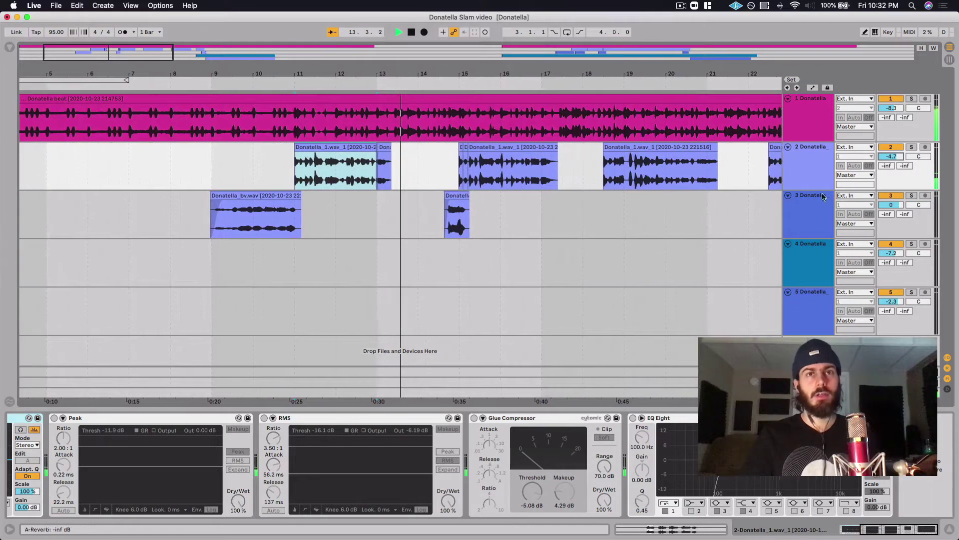
key(space)
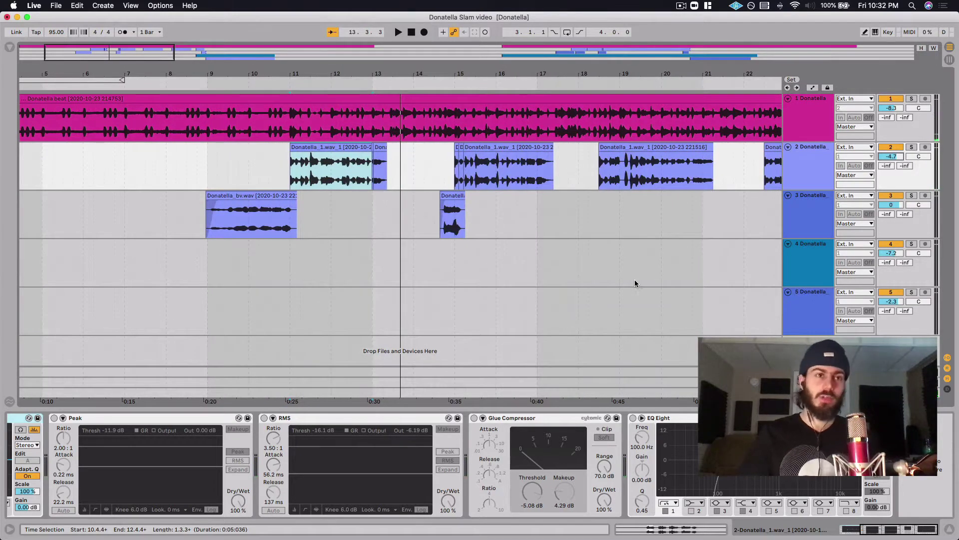
Lower the low-cut frequency of the 'Get rid of "P"' EQ to 14.4 Hz and audition the short vocal clip at bar 13
scroll(870, 533, left, 10)
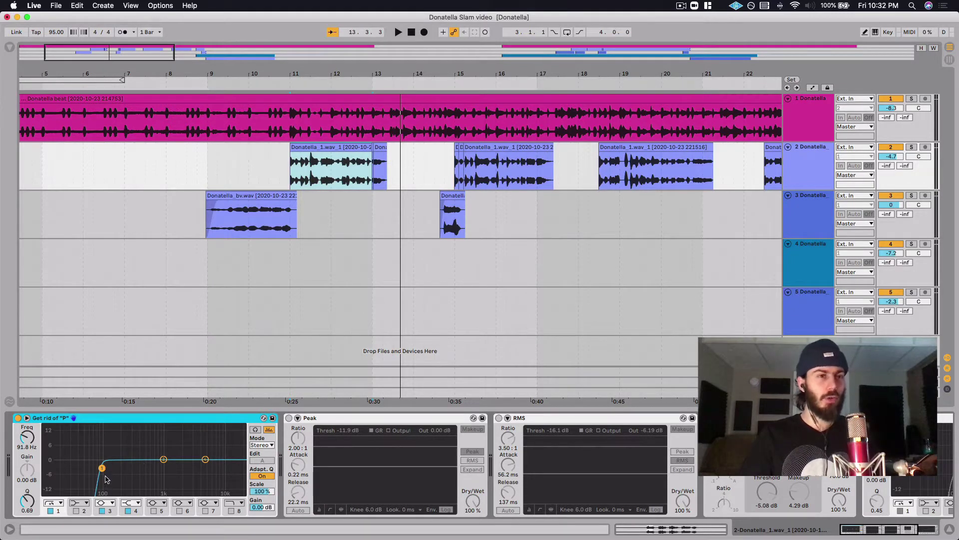
drag(104, 470, 104, 467)
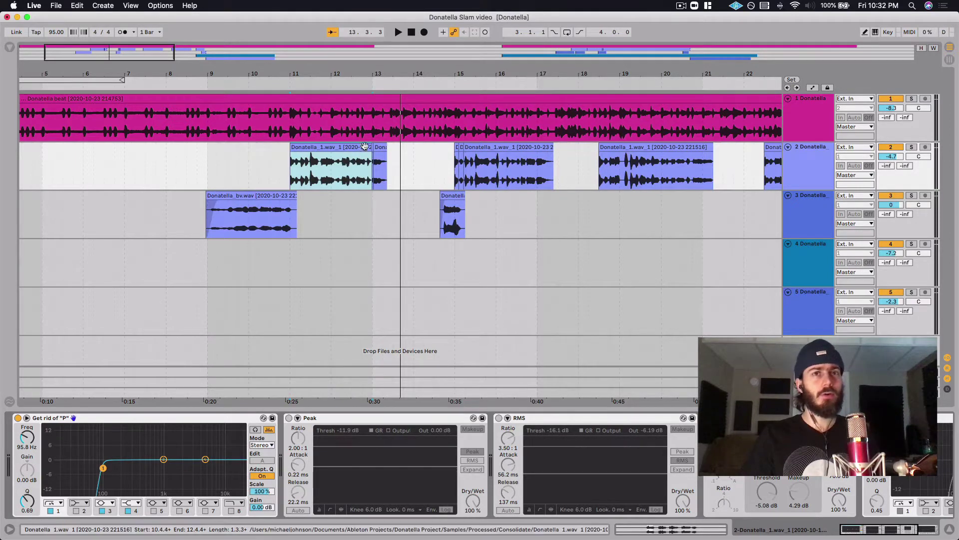
click(381, 148)
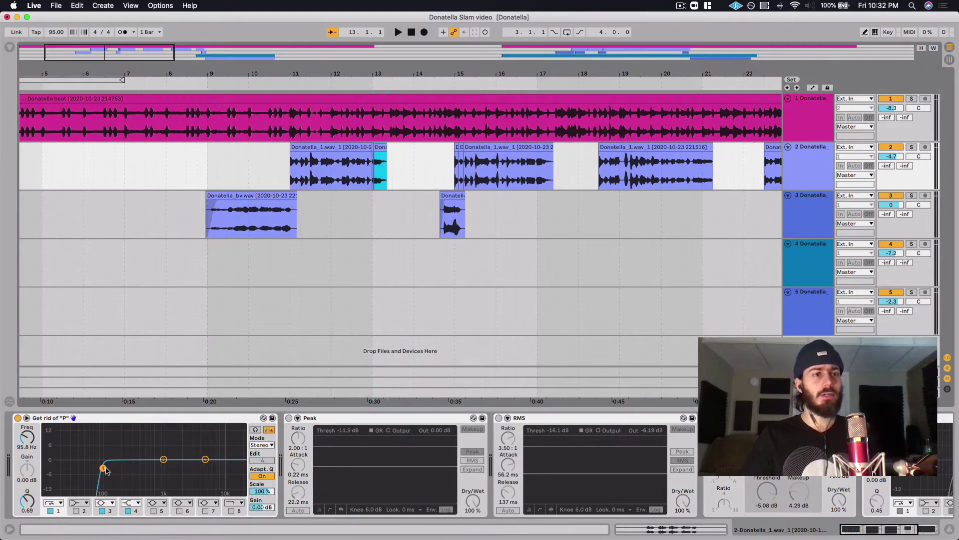
drag(103, 467, 54, 468)
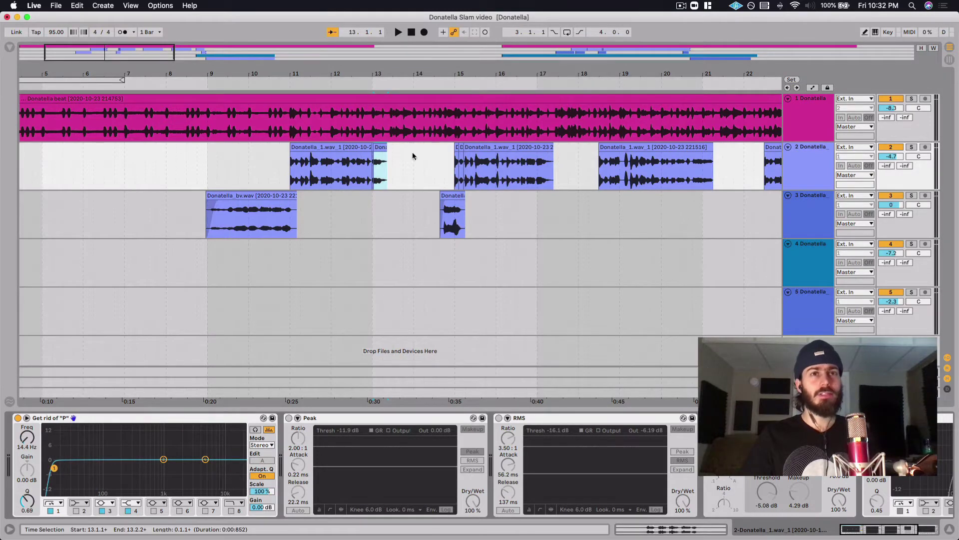
key(space)
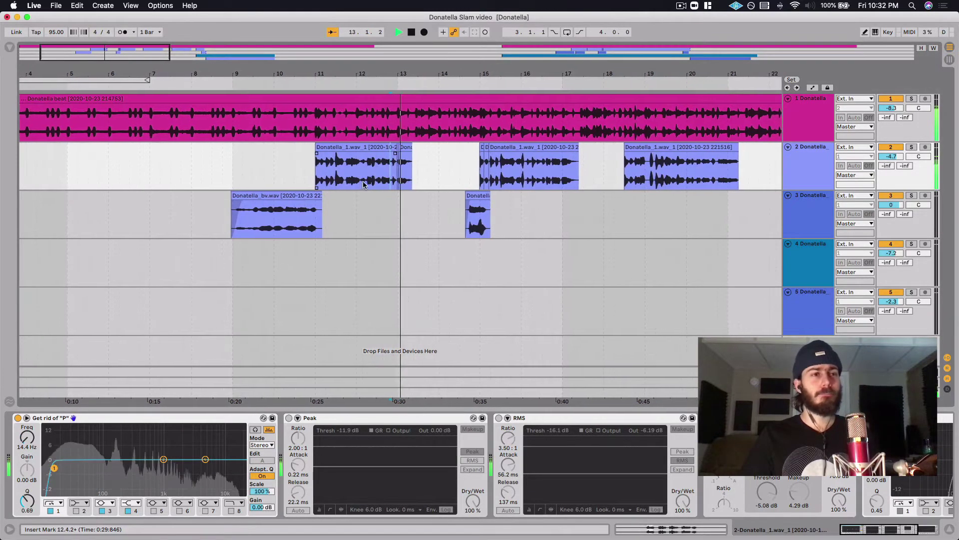
key(space)
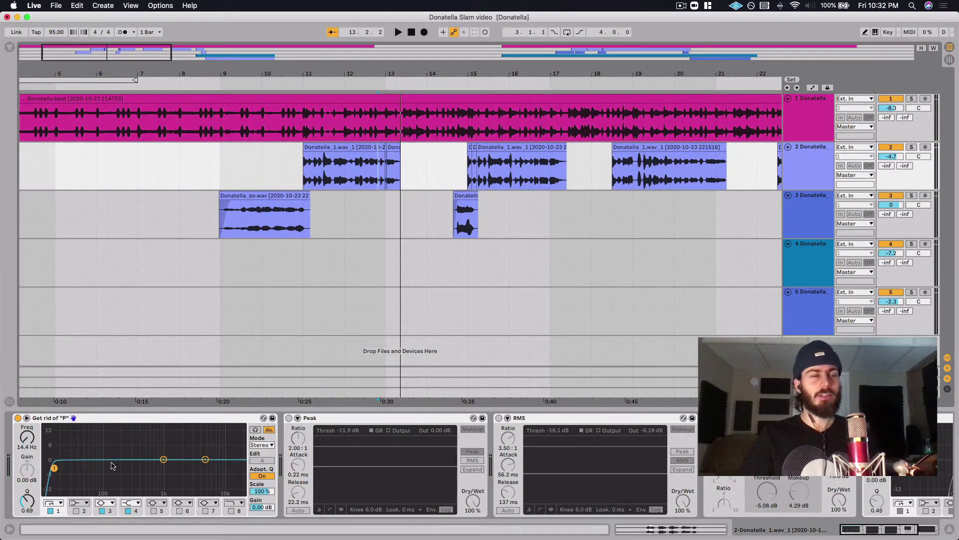
key(space)
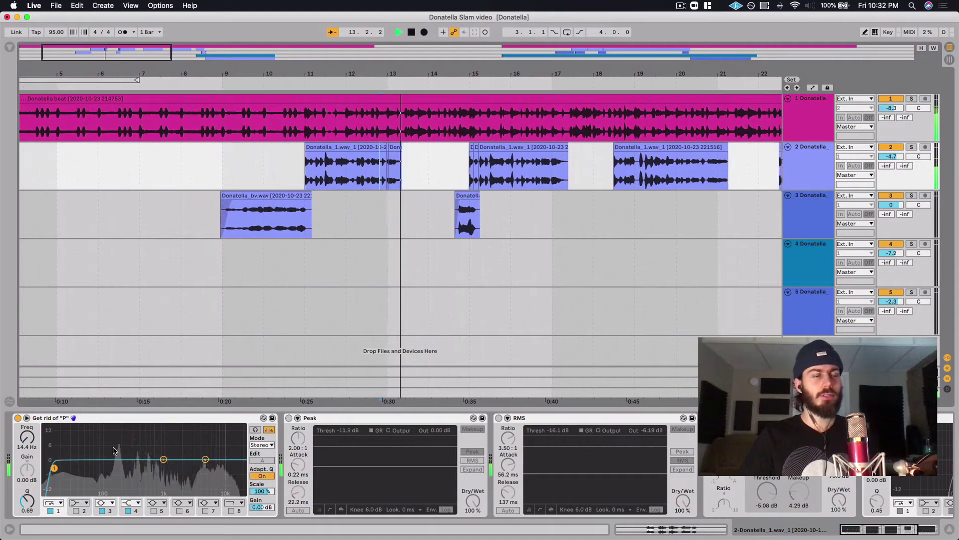
key(space)
Set the low cut of the 'Get rid of "P"' EQ to 97.9 Hz with a Q of 0.72 and audition the vocal
drag(56, 469, 104, 468)
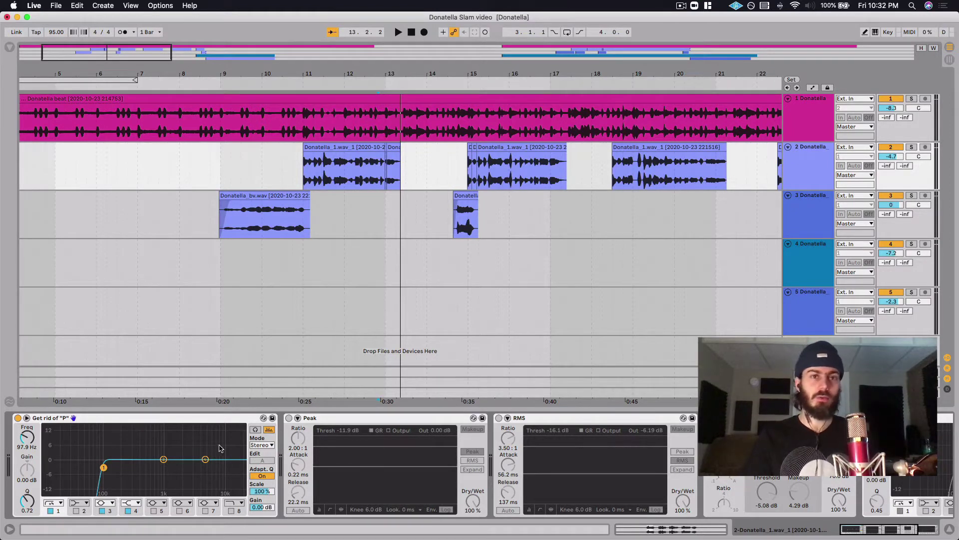
key(space)
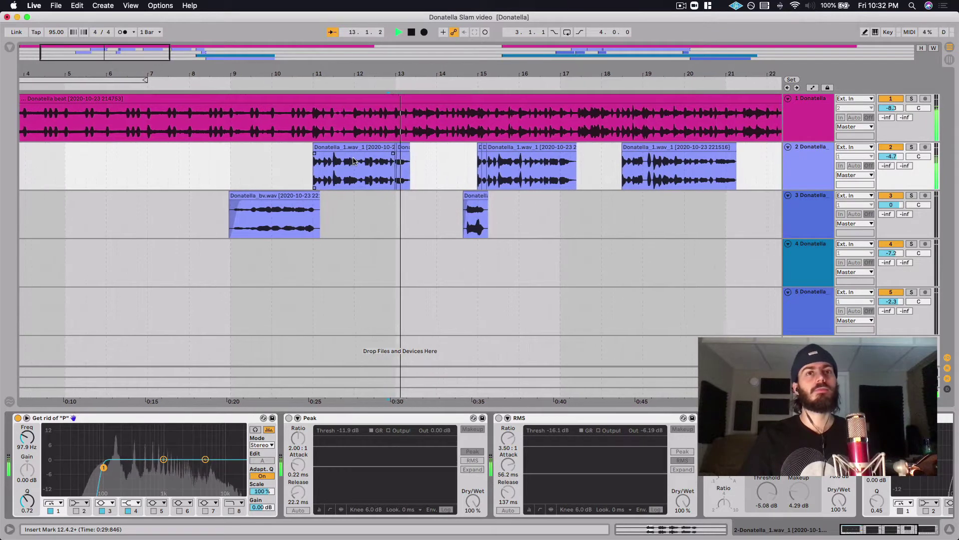
key(space)
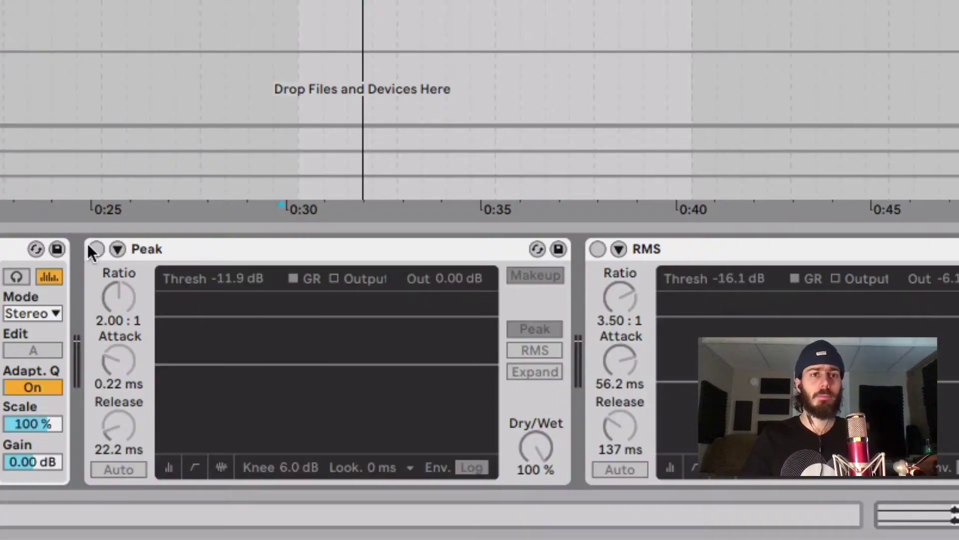
Enable the Peak compressor and set its attack to 0.04 ms and threshold to -11.2 dB while auditioning the vocal
click(289, 418)
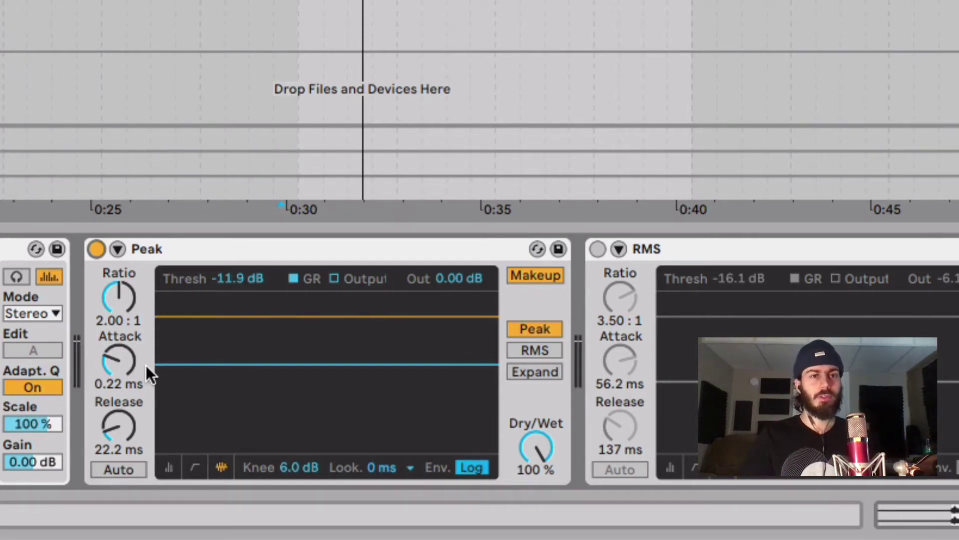
drag(119, 361, 119, 374)
key(space)
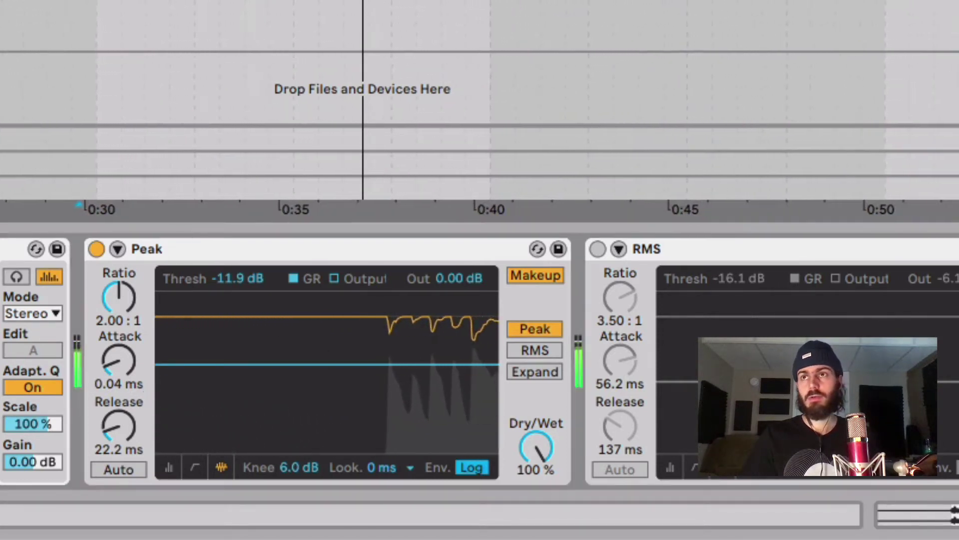
drag(435, 362, 434, 360)
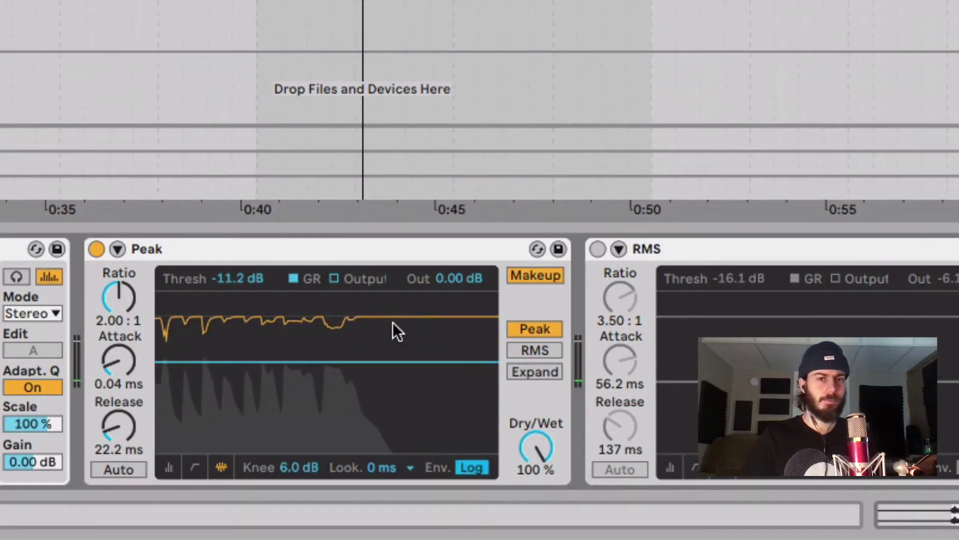
click(119, 360)
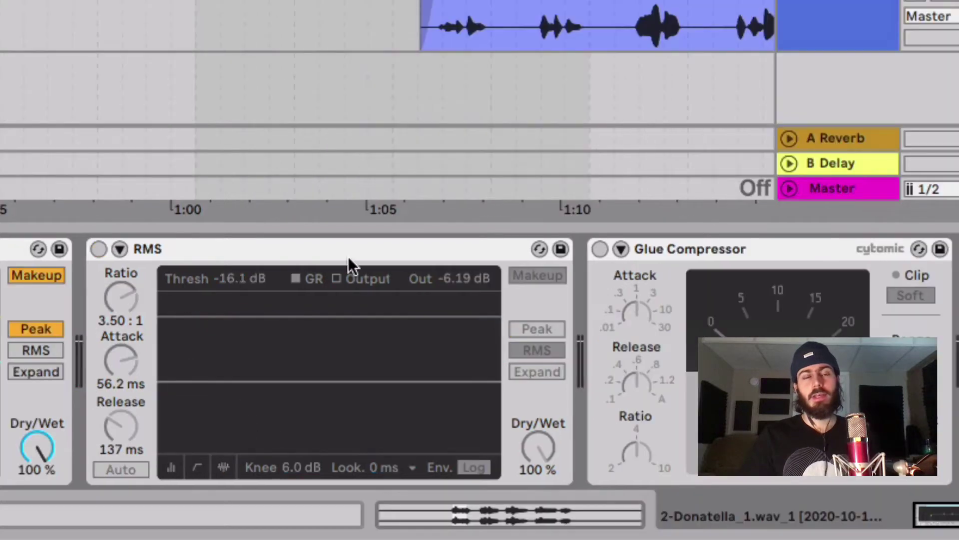
Enable the RMS compressor and set its threshold to -15.1 dB while the vocal plays
click(98, 249)
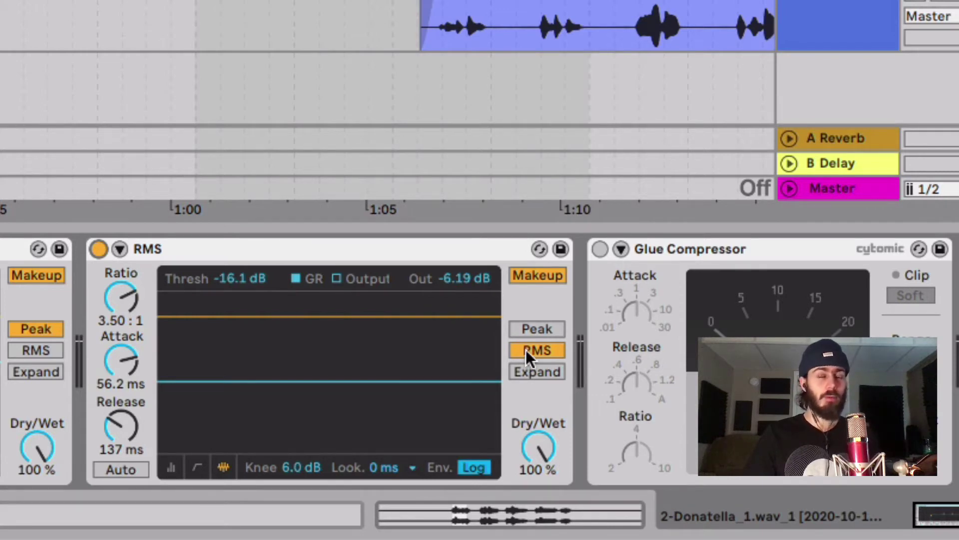
key(space)
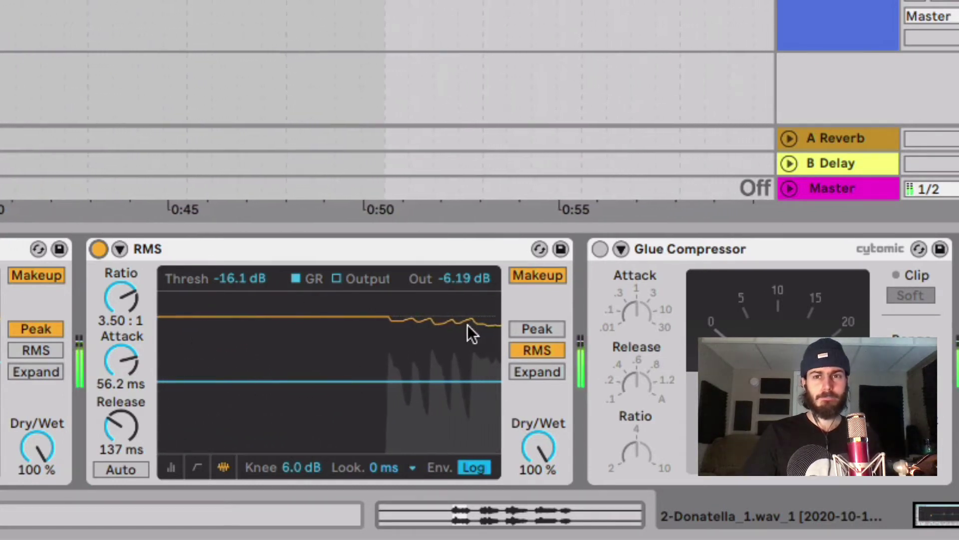
drag(471, 381, 471, 377)
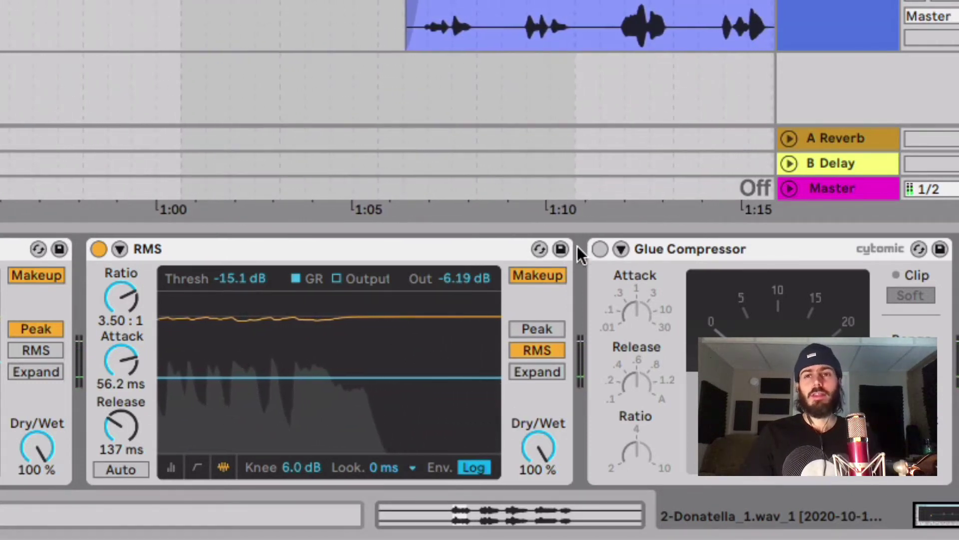
click(271, 256)
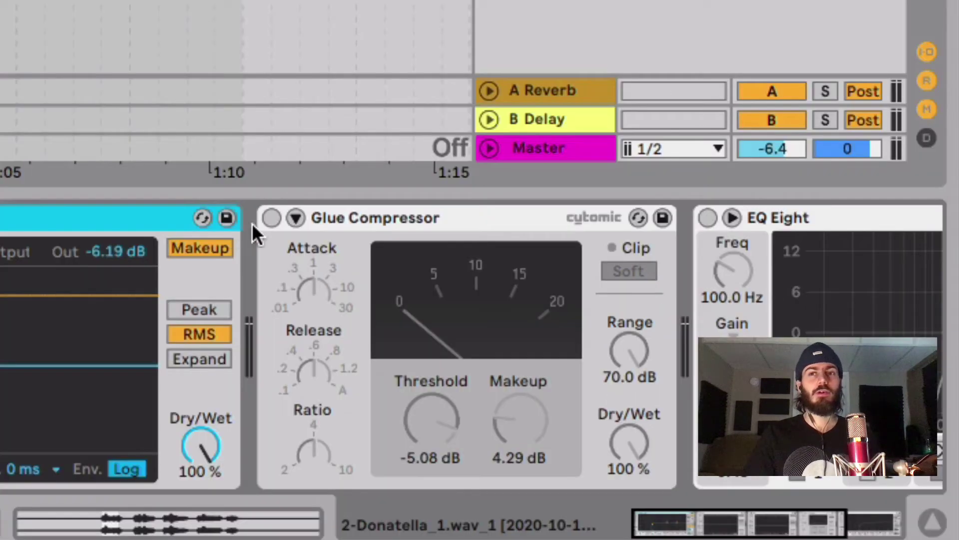
Enable the Glue Compressor and adjust its threshold to -5.08 dB during playback
click(272, 218)
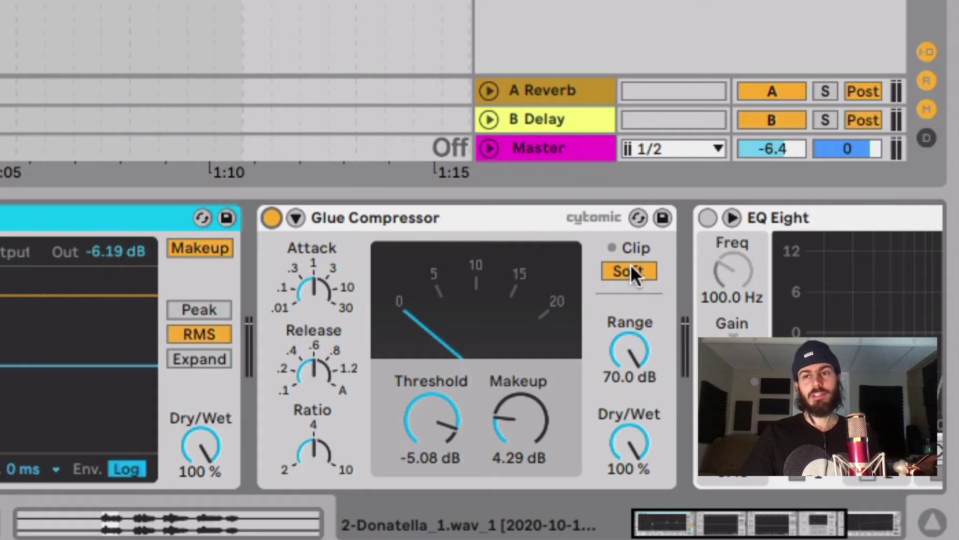
click(432, 414)
mouse_move(432, 415)
mouse_down()
mouse_move(432, 407)
mouse_move(431, 419)
mouse_up()
key(space)
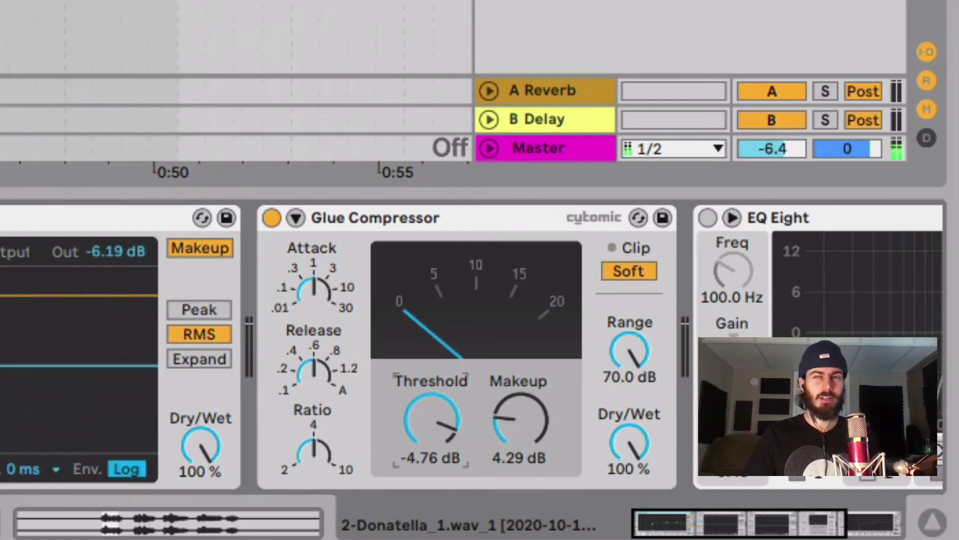
drag(432, 420, 431, 413)
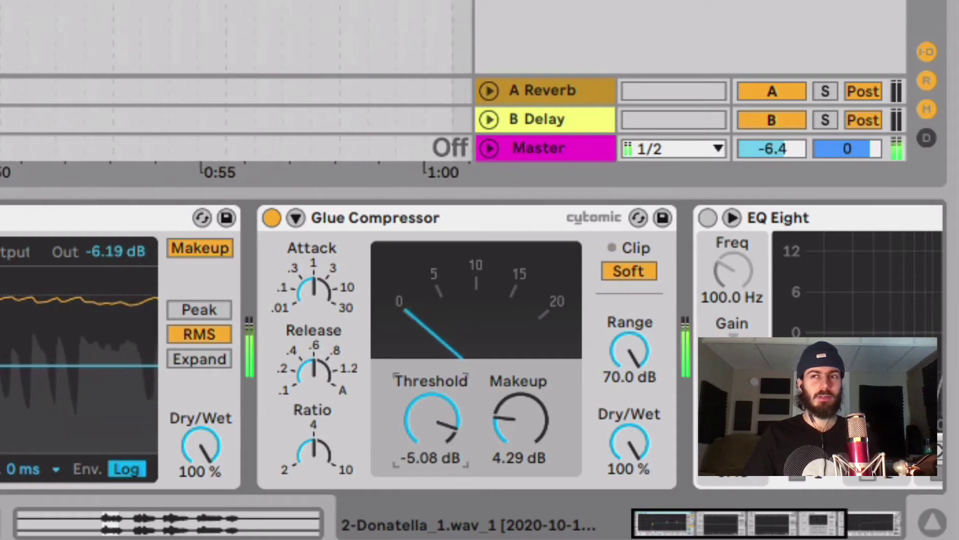
Set the Glue Compressor's makeup gain to 3.49 dB
click(528, 418)
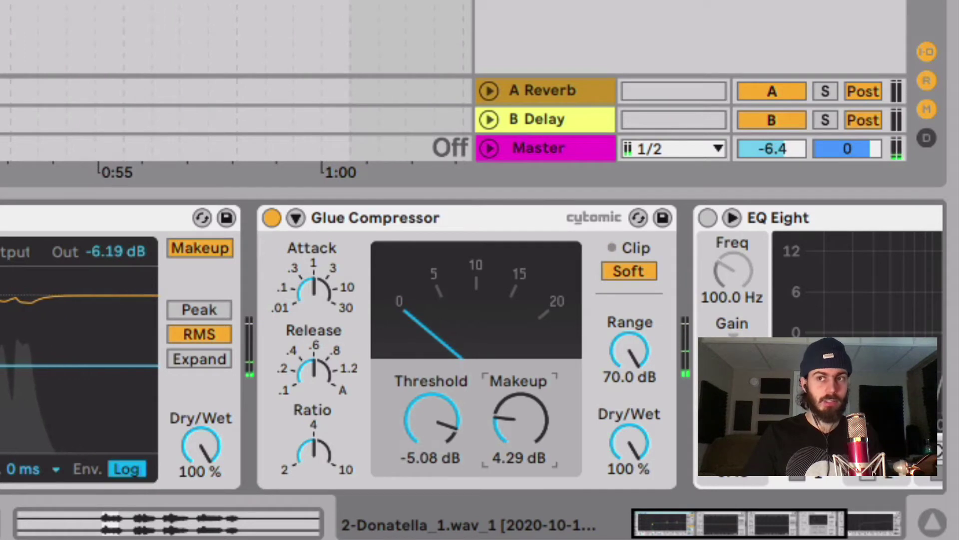
mouse_move(528, 418)
mouse_down()
mouse_move(521, 425)
mouse_move(520, 416)
mouse_up()
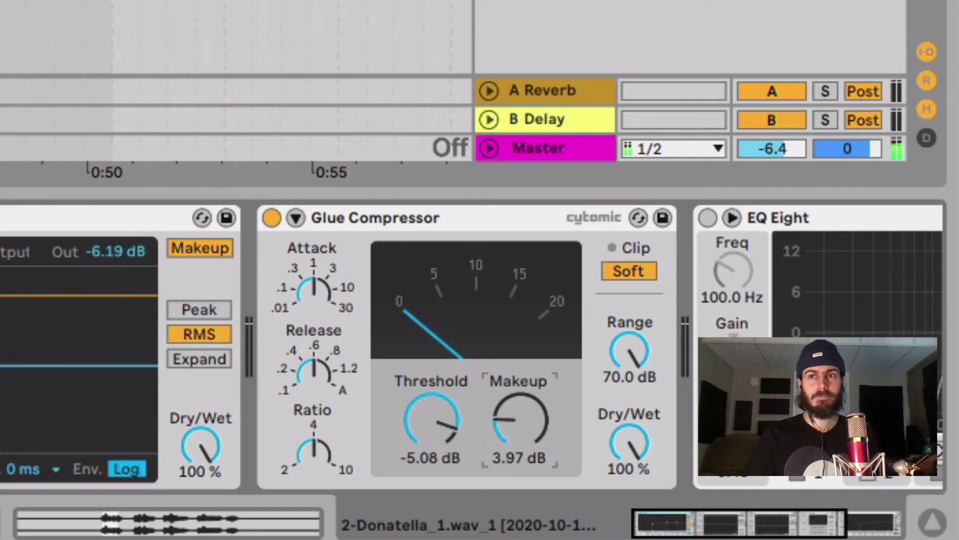
drag(522, 438, 523, 443)
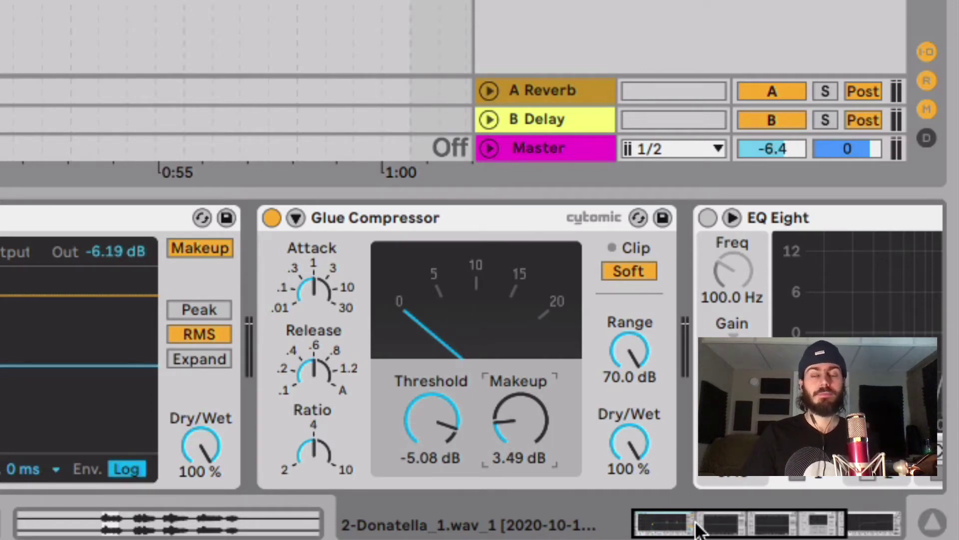
Enable the final EQ Eight and set its band 1 low cut to 119 Hz with a Q of 0.56 during playback
drag(697, 530, 772, 522)
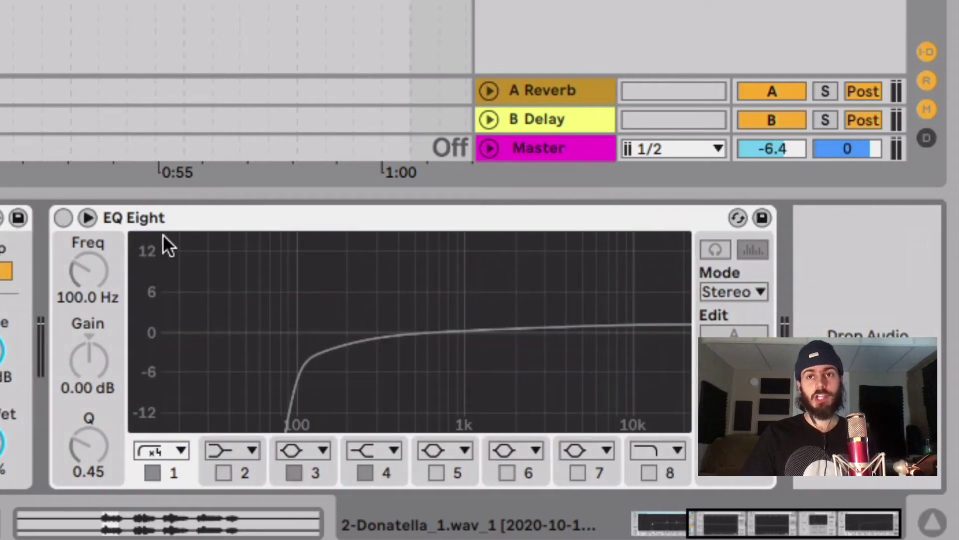
click(184, 217)
click(64, 218)
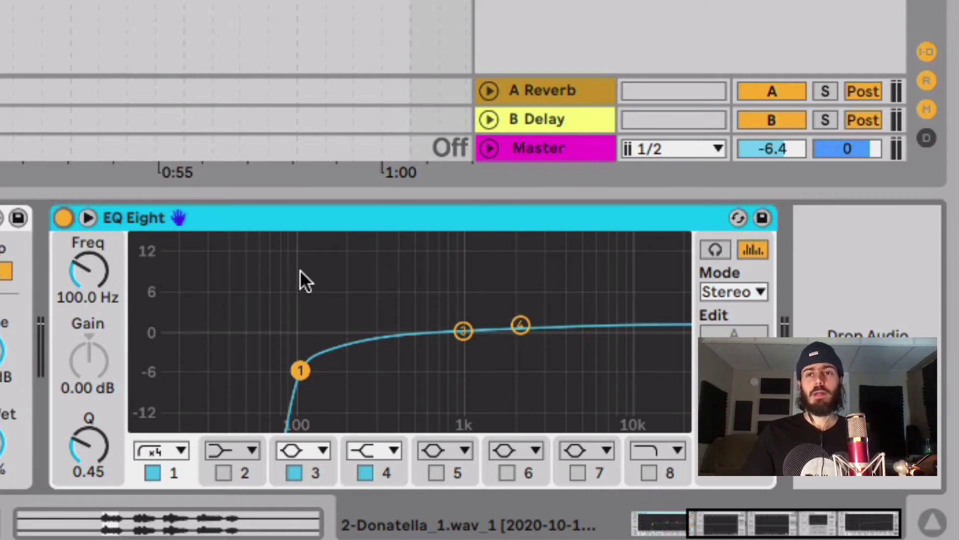
key(space)
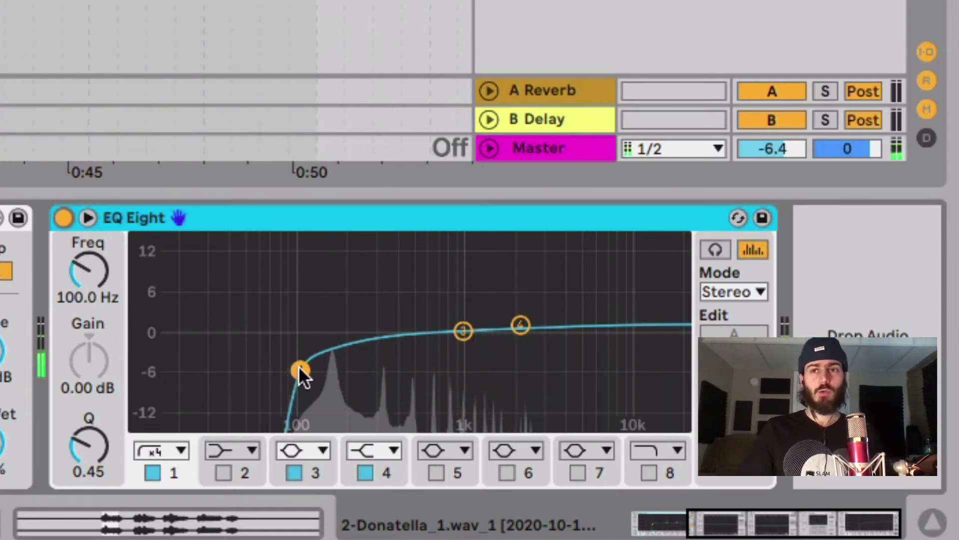
mouse_move(300, 366)
mouse_down()
mouse_move(301, 354)
mouse_move(321, 366)
mouse_move(286, 357)
mouse_move(298, 350)
mouse_move(334, 357)
mouse_move(322, 358)
mouse_move(327, 365)
mouse_move(314, 372)
mouse_move(318, 358)
mouse_move(311, 358)
mouse_up()
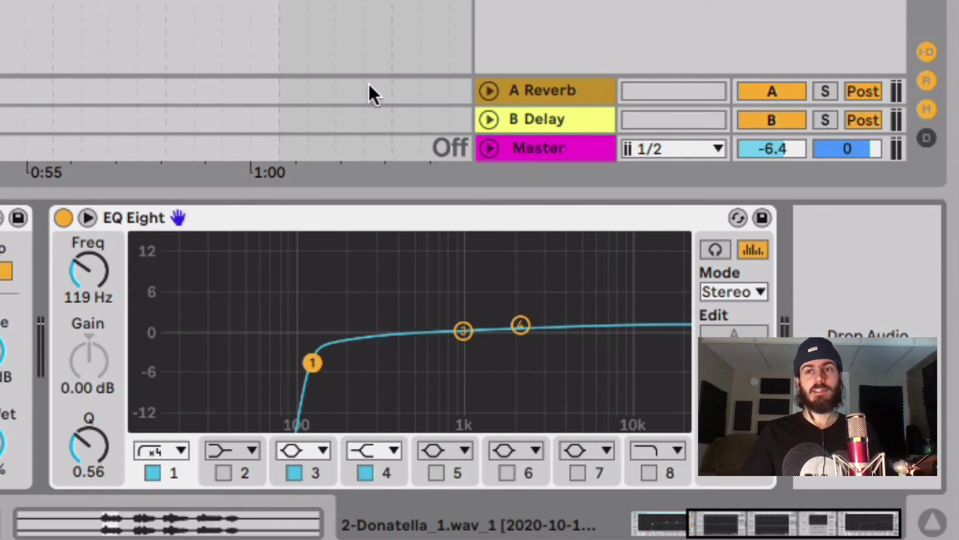
Set the final EQ Eight's band 4 shelf to 2.36 dB at 2.67 kHz and enable its band 8 high cut at 14.7 kHz
drag(522, 325, 519, 325)
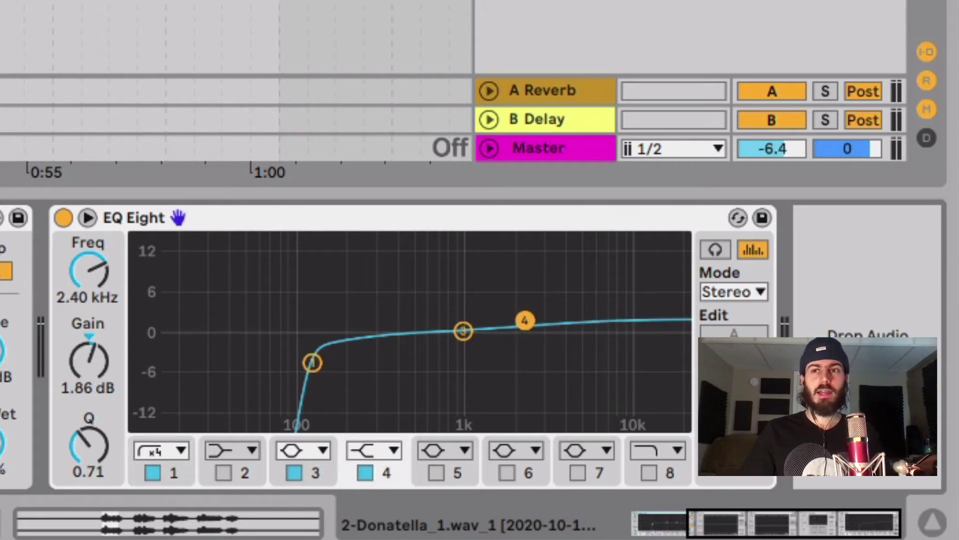
key(space)
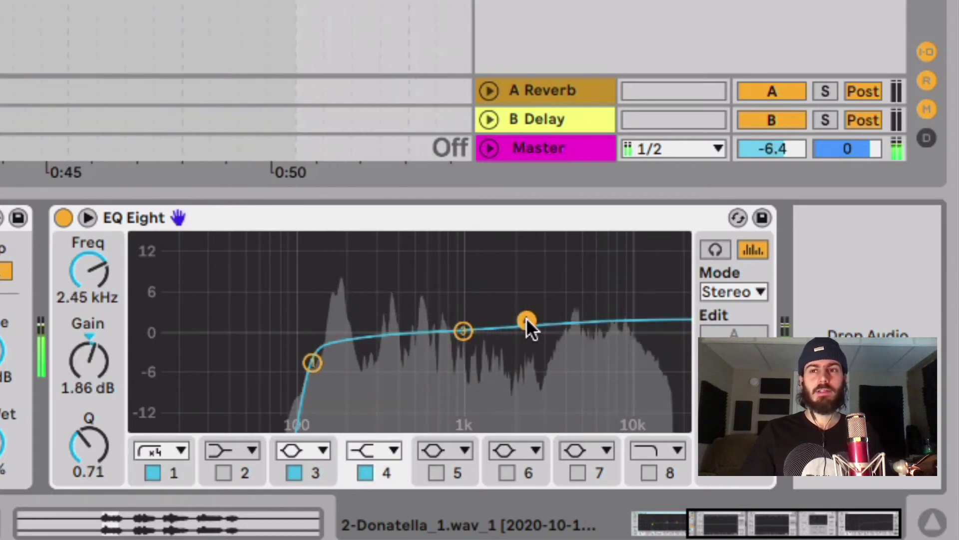
drag(528, 319, 534, 316)
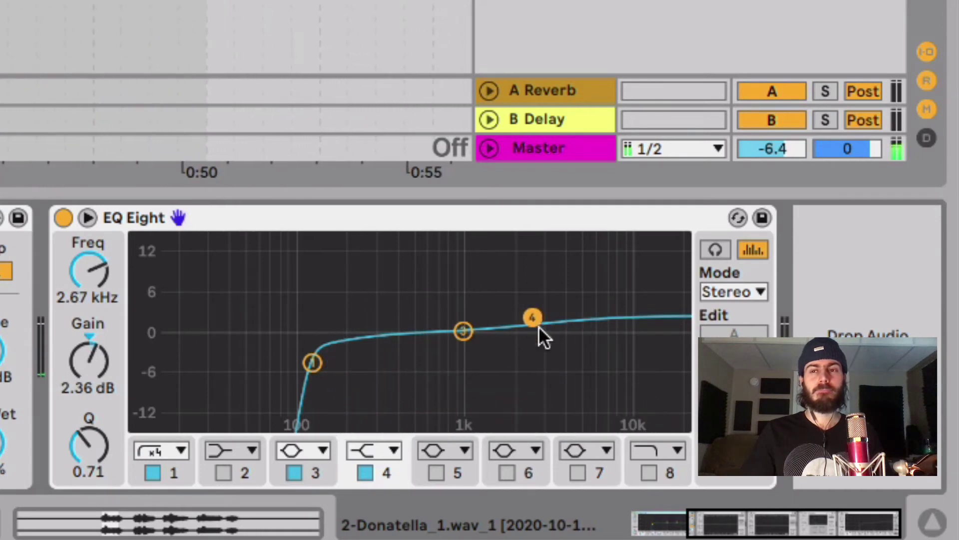
click(649, 473)
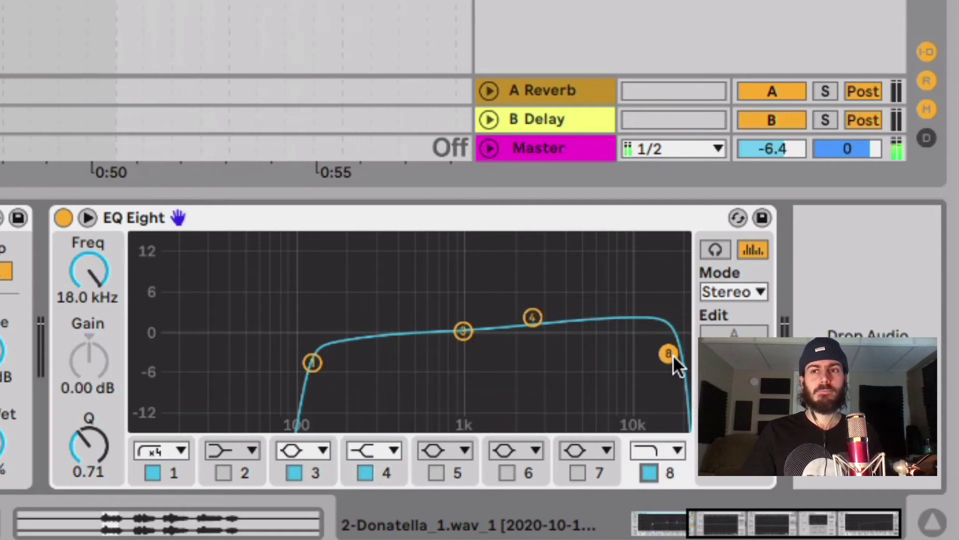
drag(673, 352, 653, 352)
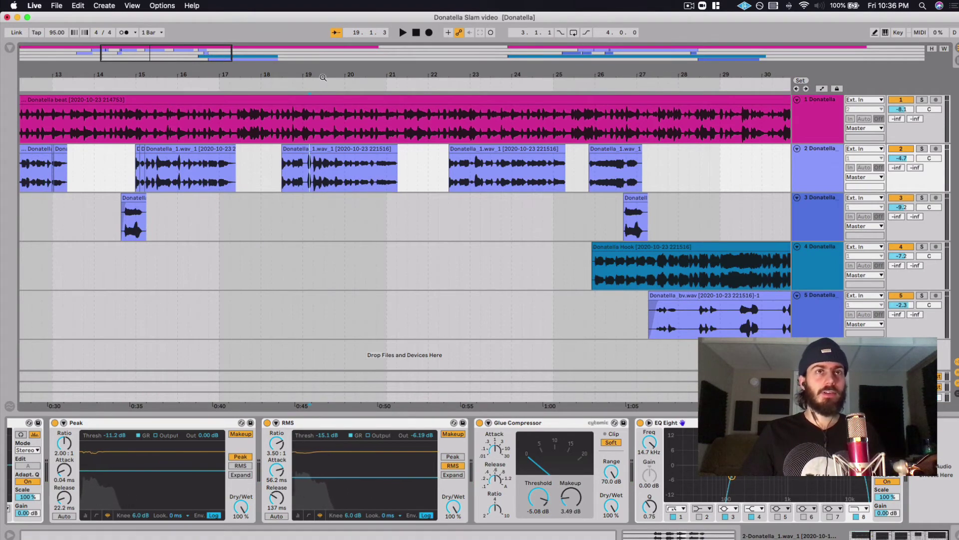
Play back the processed lead vocal on track 2 from the clip starting at 18.2.4, with the beat
drag(322, 75, 321, 106)
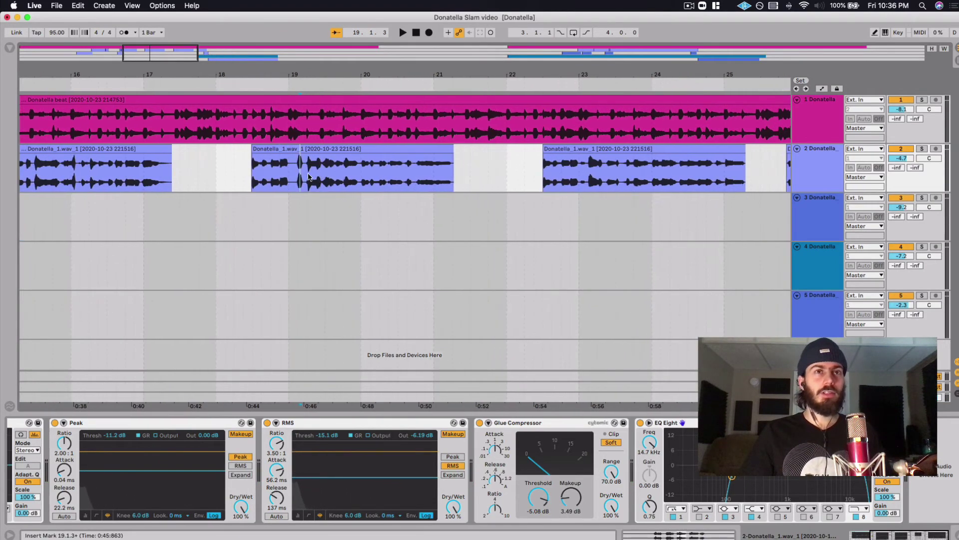
click(417, 174)
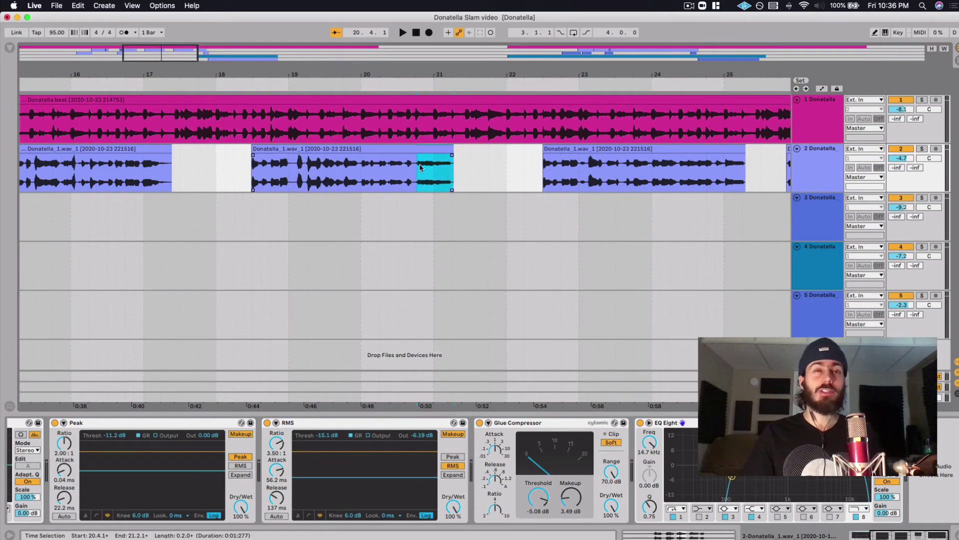
click(307, 148)
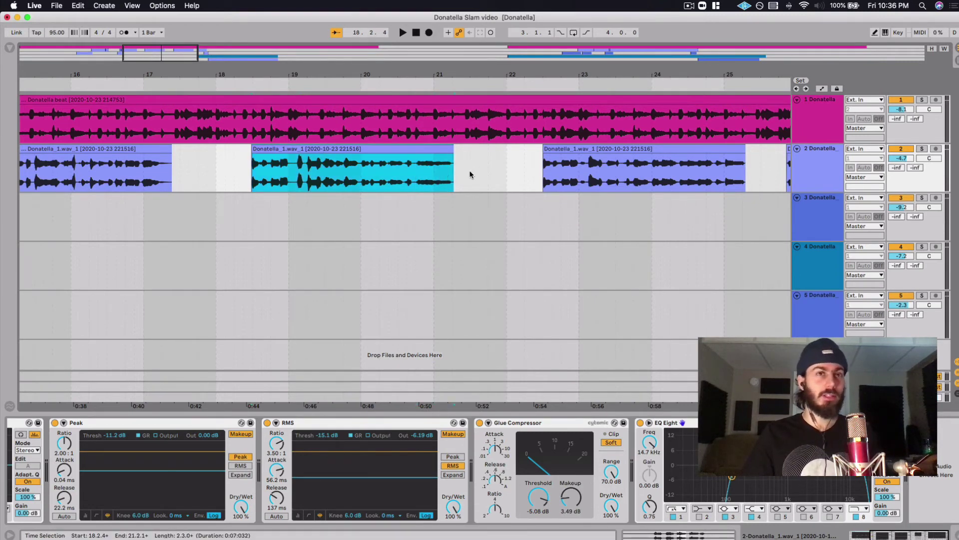
key(space)
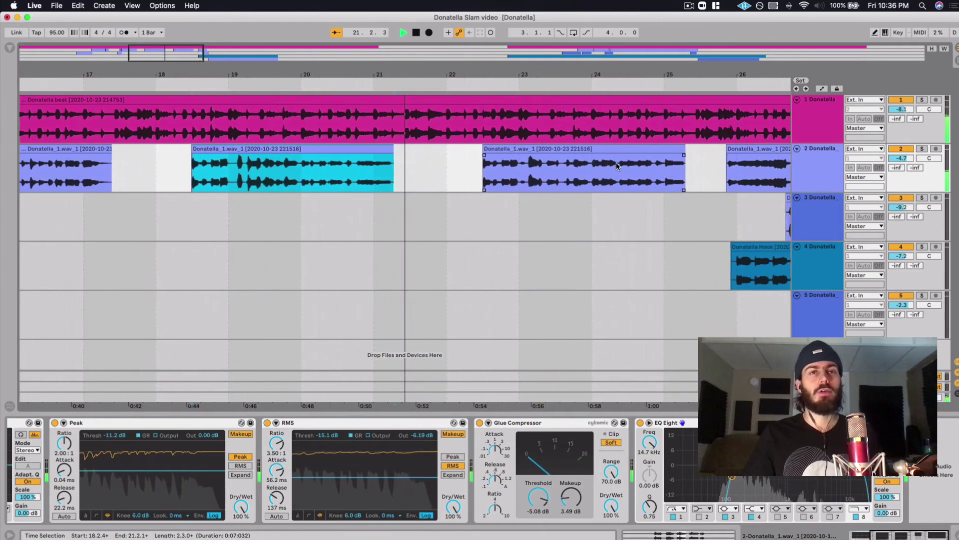
key(space)
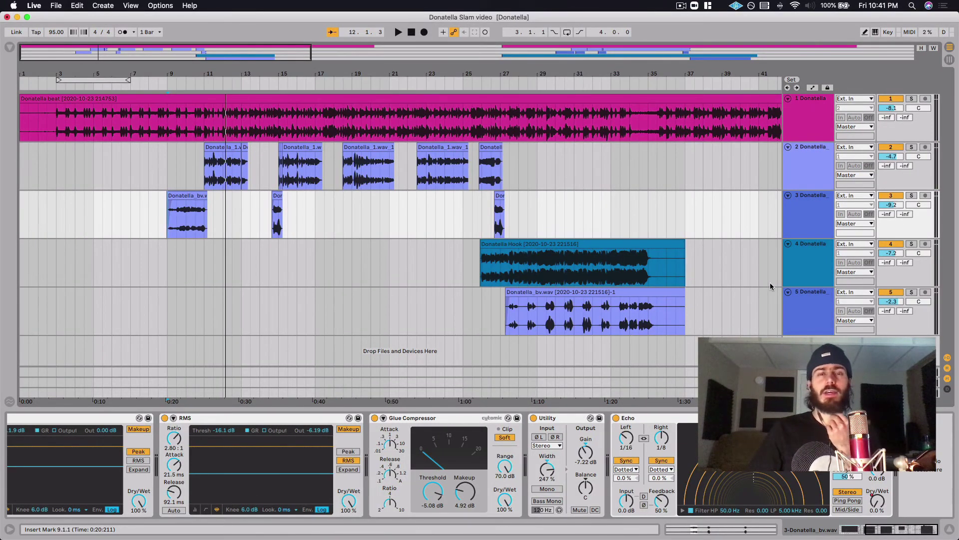
Play from the start of the hook clip, lower track 5's volume to -4.1 dB and deactivate that backing vocal track
click(614, 243)
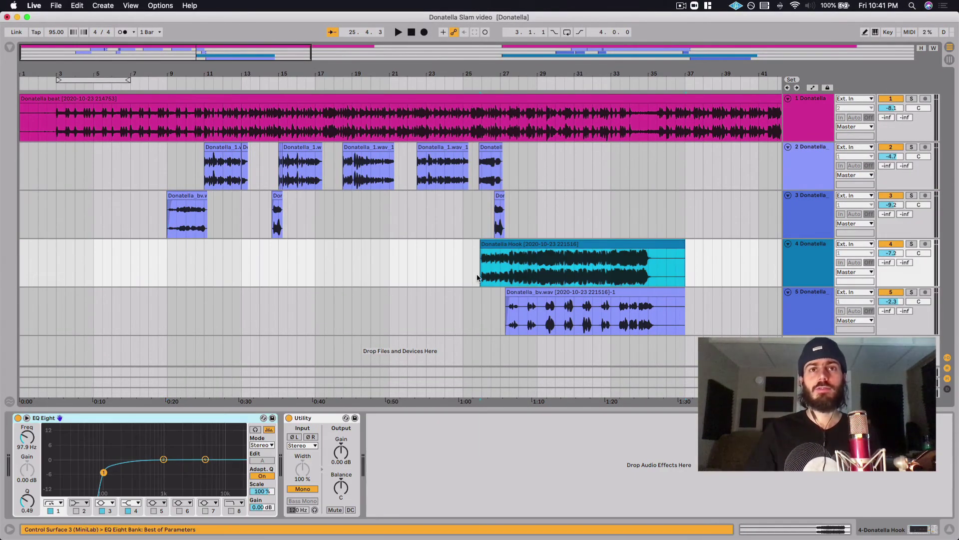
click(480, 271)
key(space)
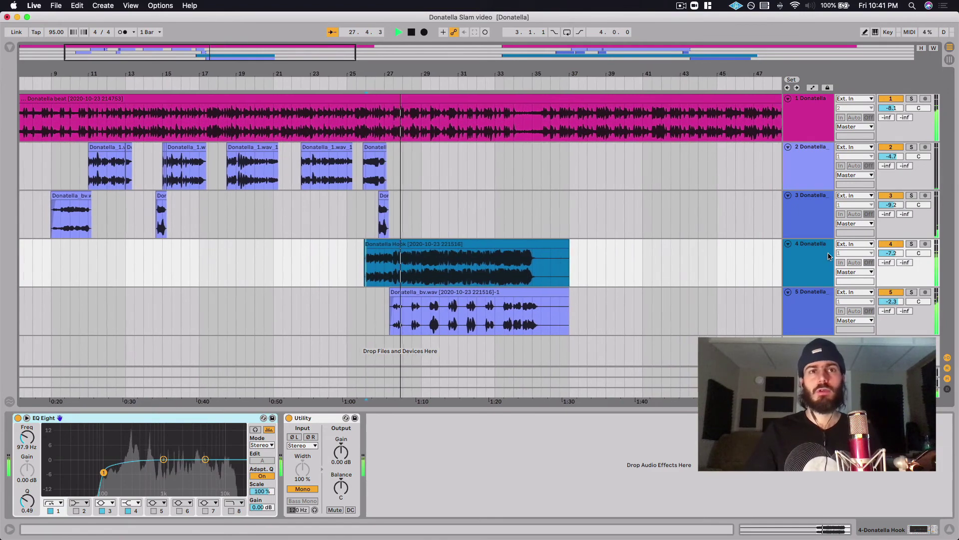
drag(885, 302, 884, 319)
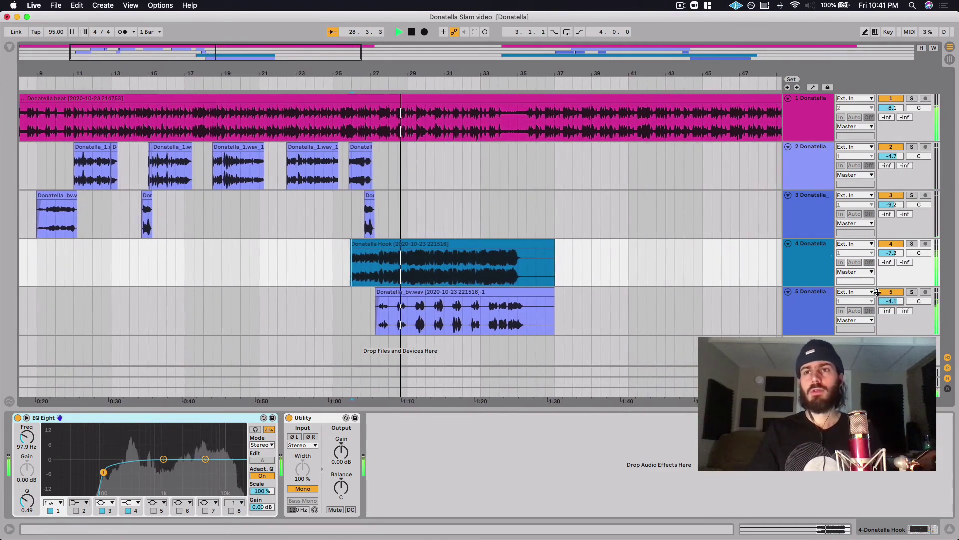
click(882, 292)
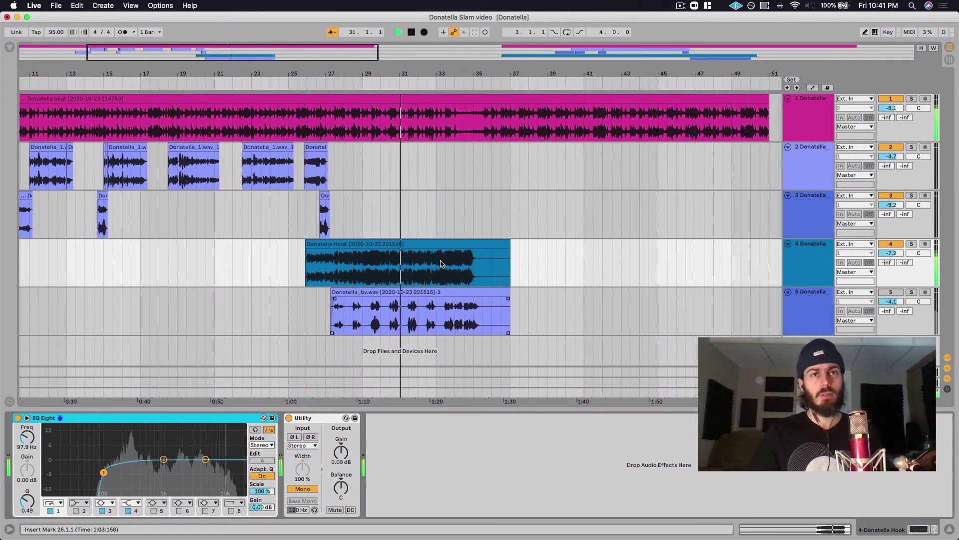
Lower the hook vocal's volume on track 4 to -8.1 dB during playback
drag(891, 253, 891, 258)
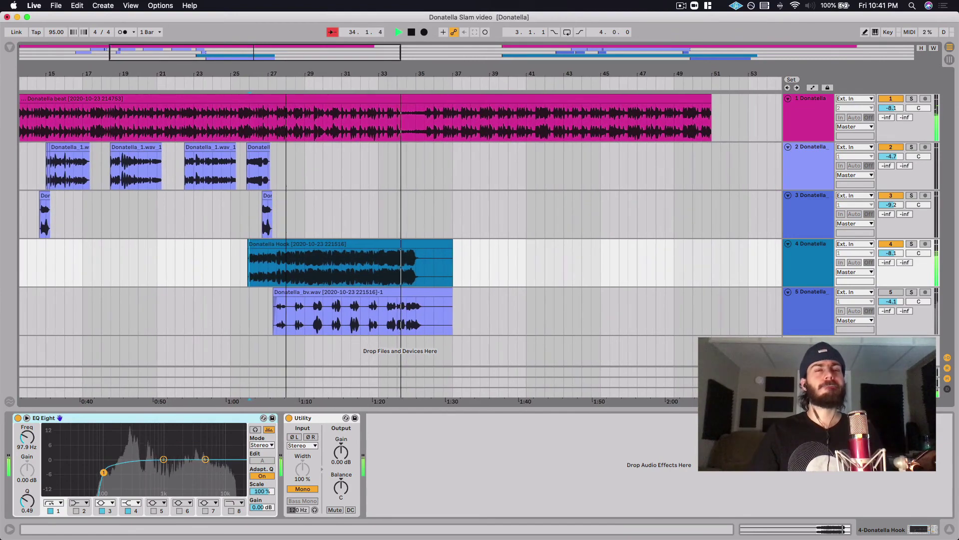
key(plus)
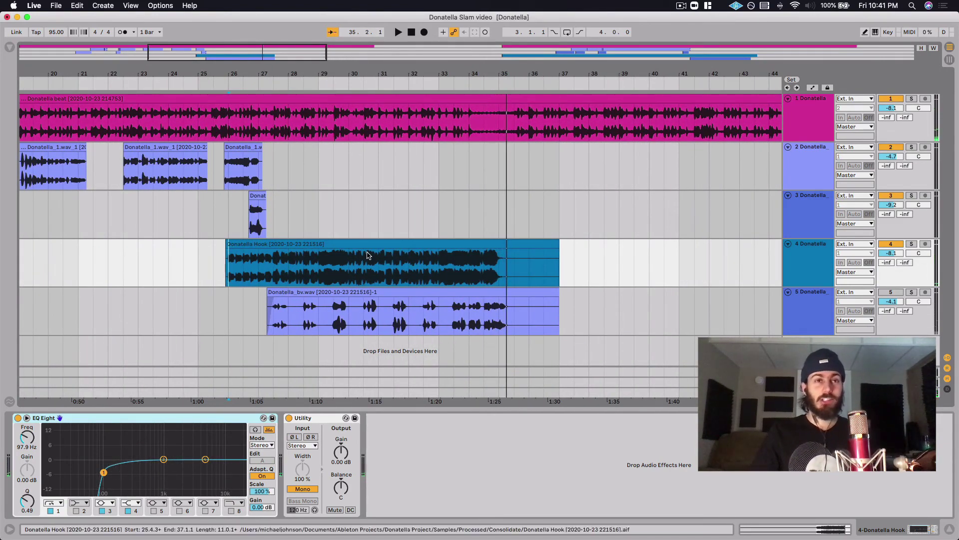
drag(402, 74, 486, 100)
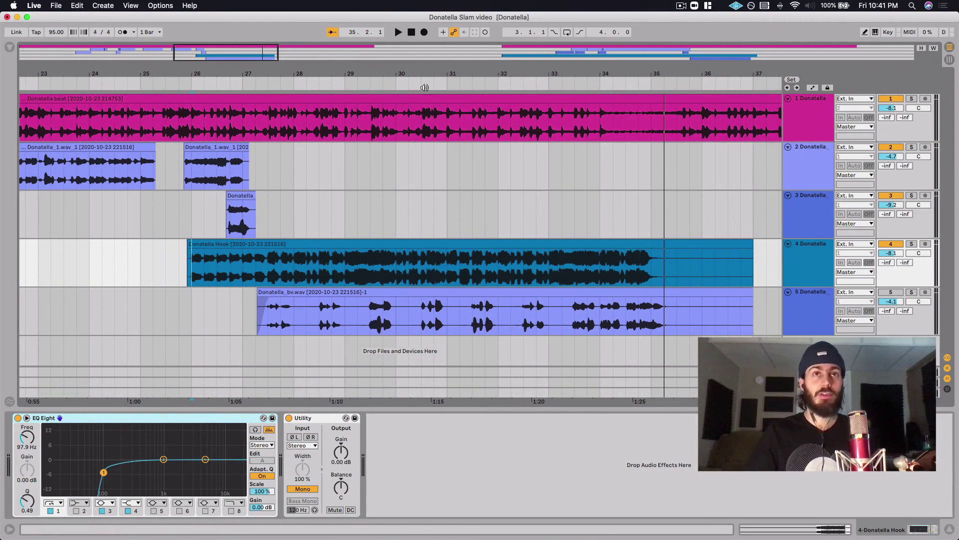
drag(427, 76, 426, 56)
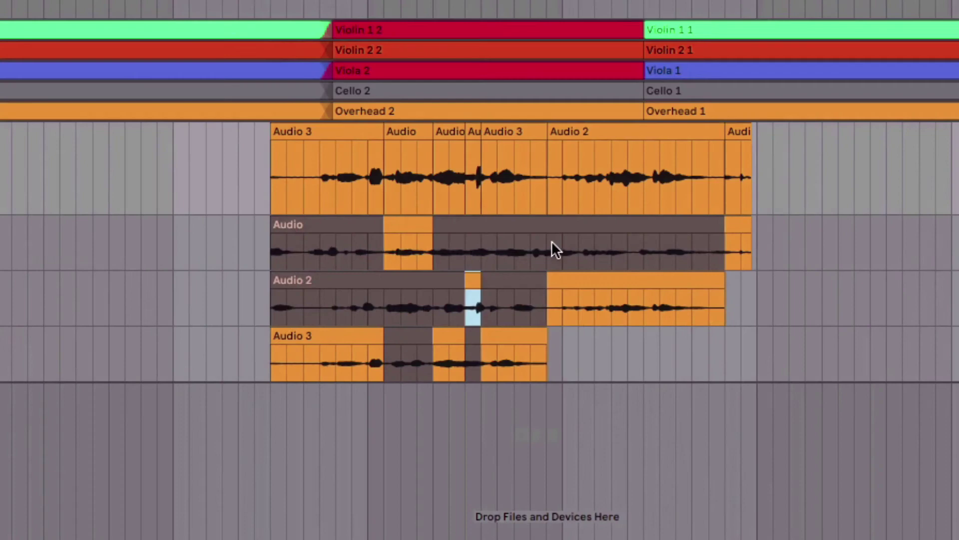
Comp two more sections from the first Audio take lane into the main track
drag(552, 245, 514, 249)
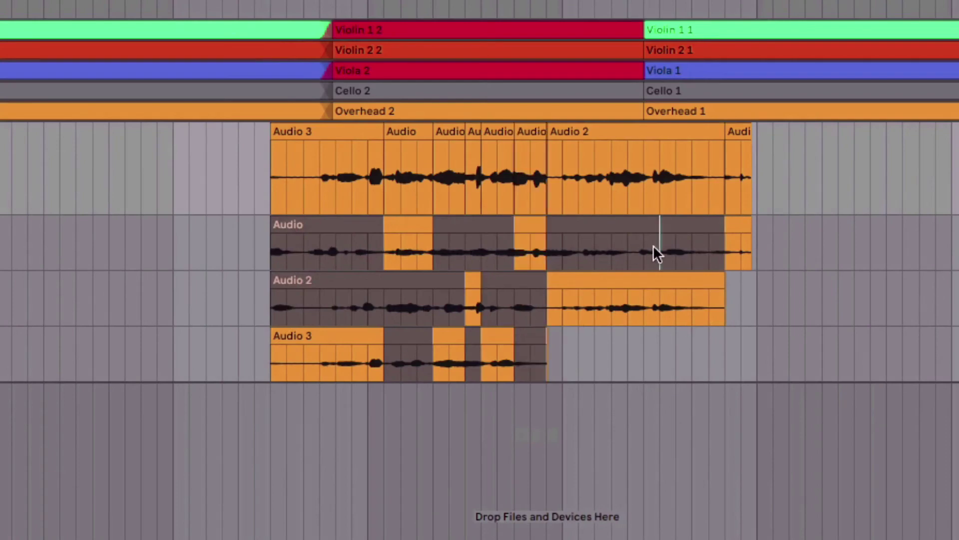
drag(658, 250, 695, 250)
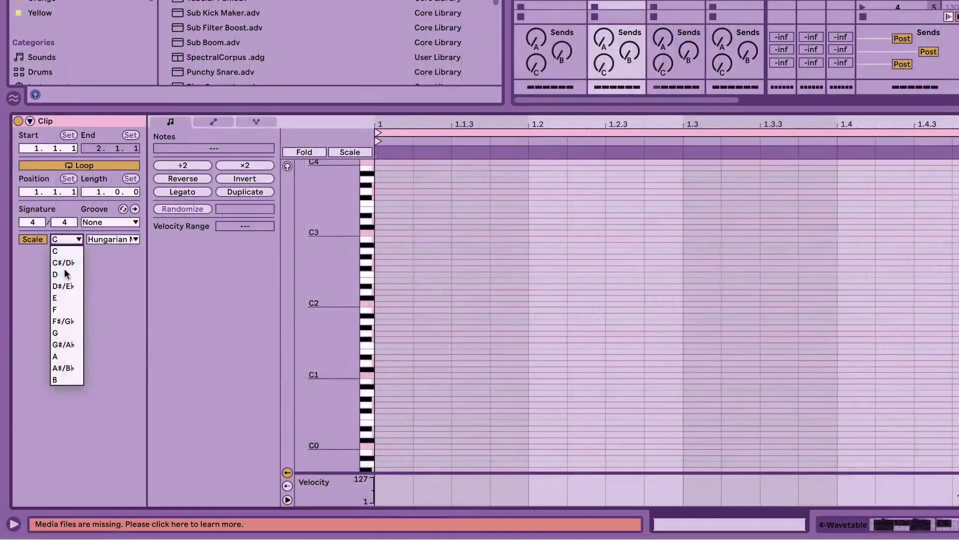
Set the MIDI clip's scale root to D, show only scale notes, and draw a melody spanning A2 to D4
key(Escape)
click(338, 151)
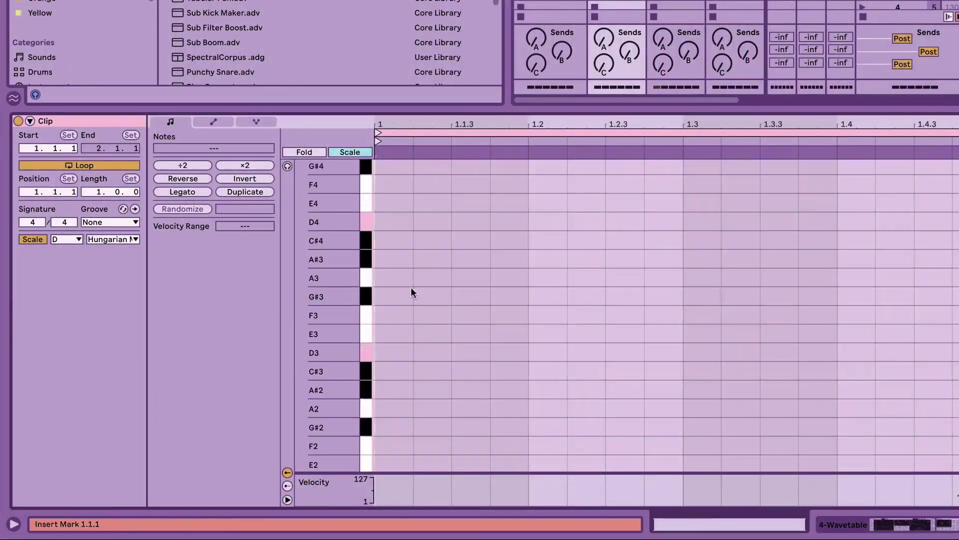
mouse_move(380, 333)
mouse_down()
mouse_move(512, 255)
mouse_move(857, 402)
mouse_up()
drag(858, 402, 862, 407)
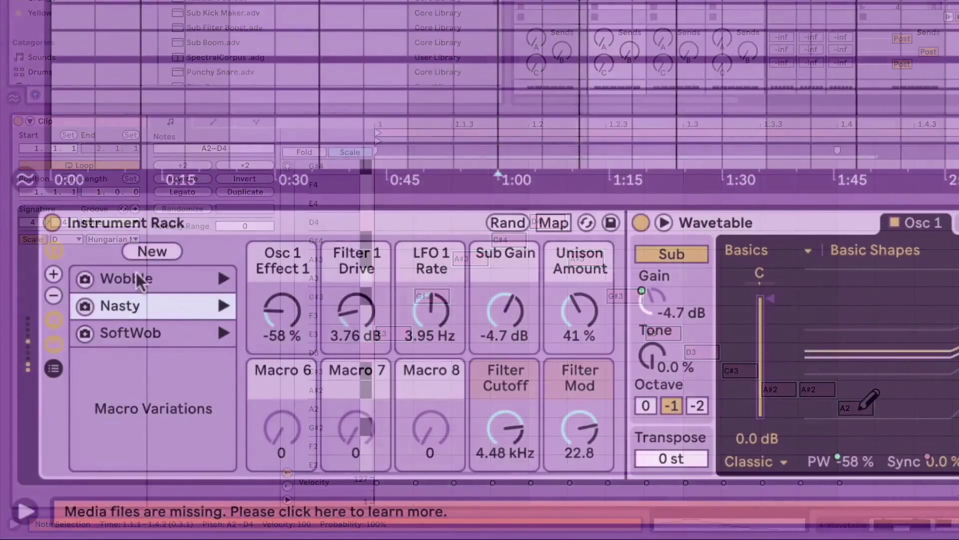
Recall the Wobble macro variation in the Instrument Rack and adjust the String resonator in Corpus
click(137, 278)
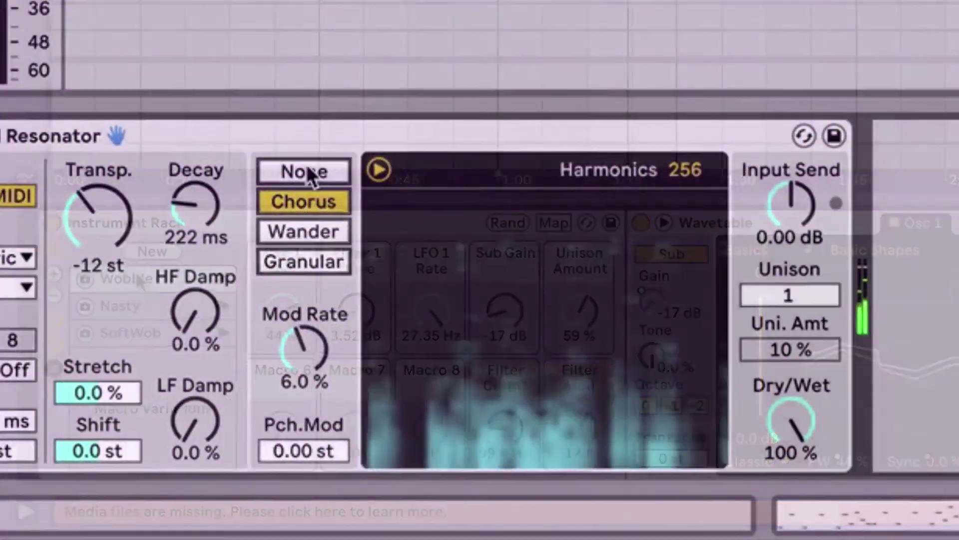
click(355, 211)
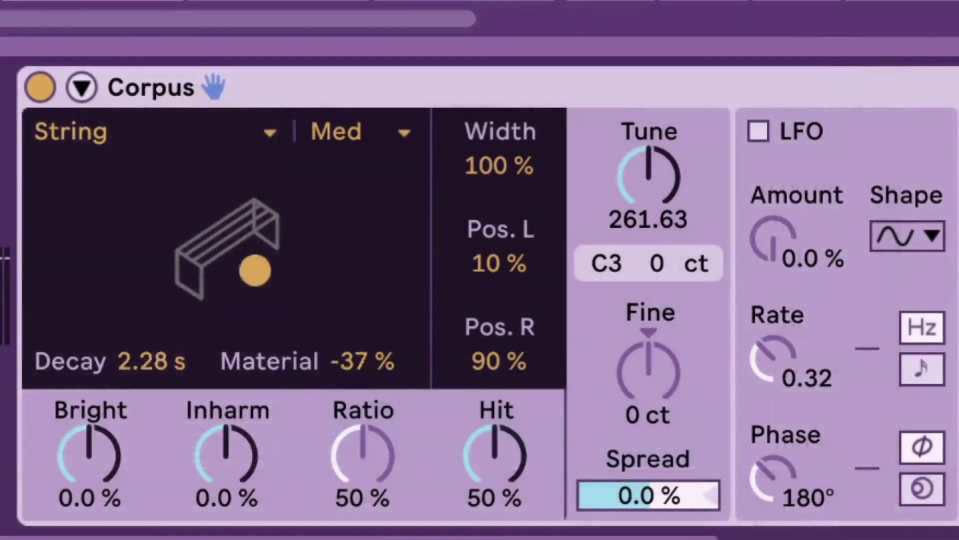
drag(255, 270, 203, 217)
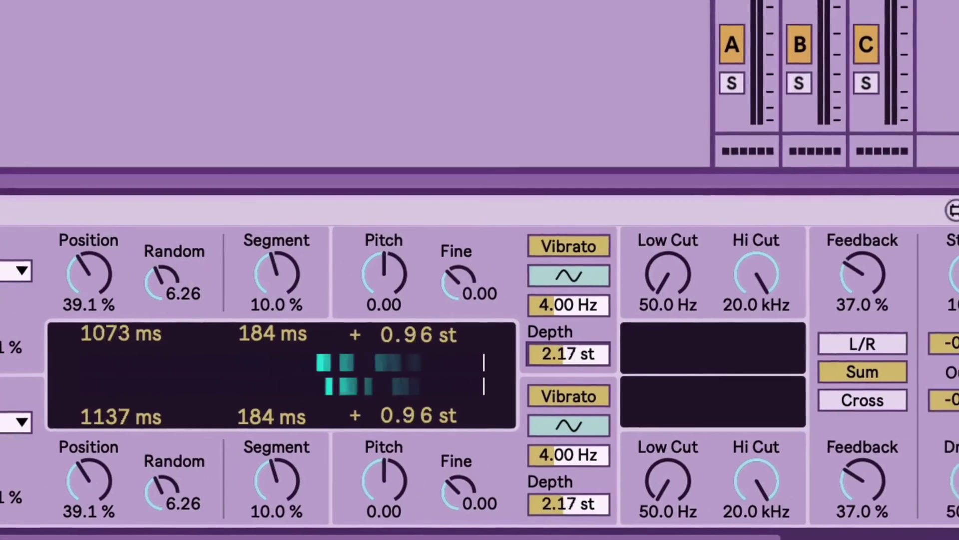